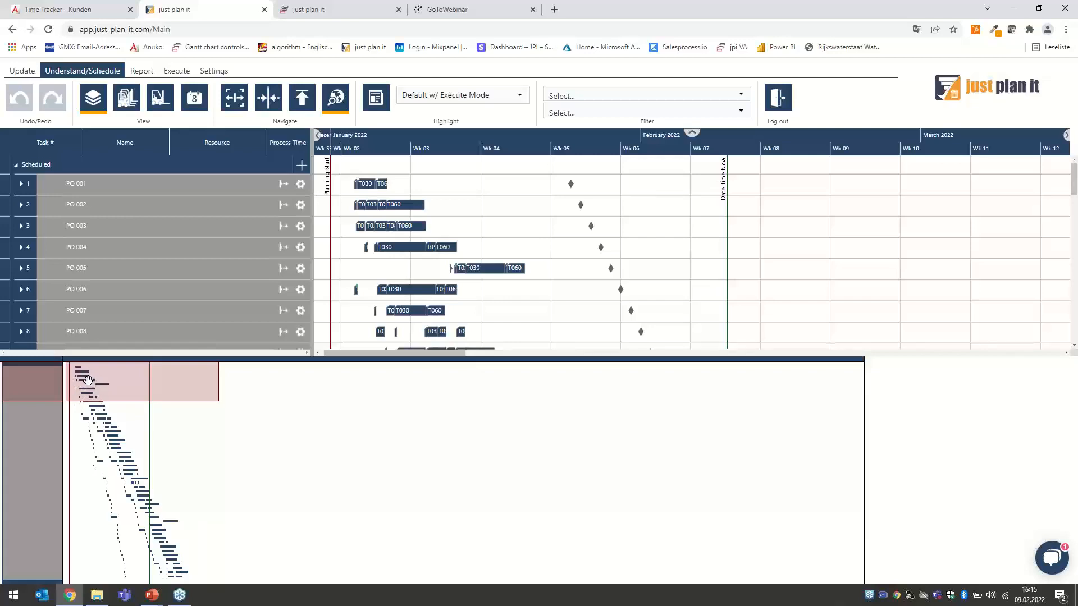
Locate PO 036 in the lower part of the schedule, highlight its task chain, and expand its task list
drag(118, 396, 128, 457)
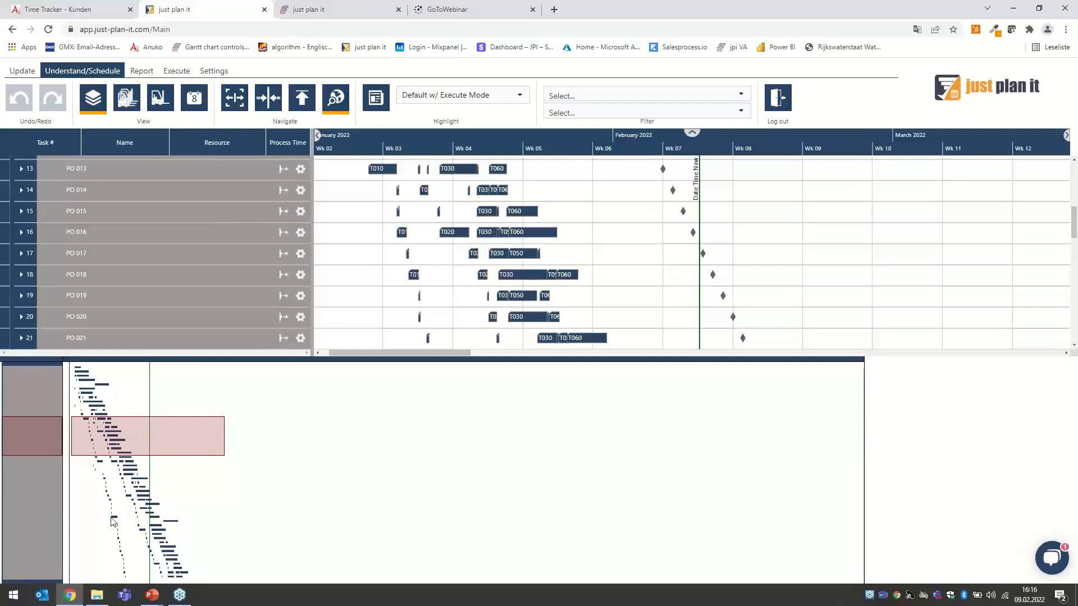
drag(150, 447, 171, 520)
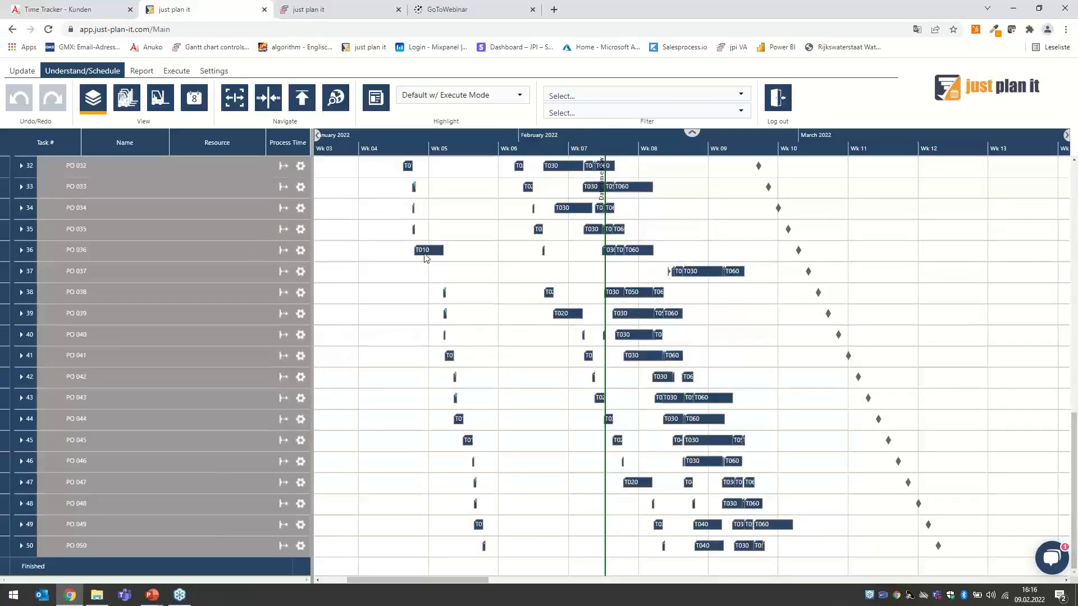
click(425, 252)
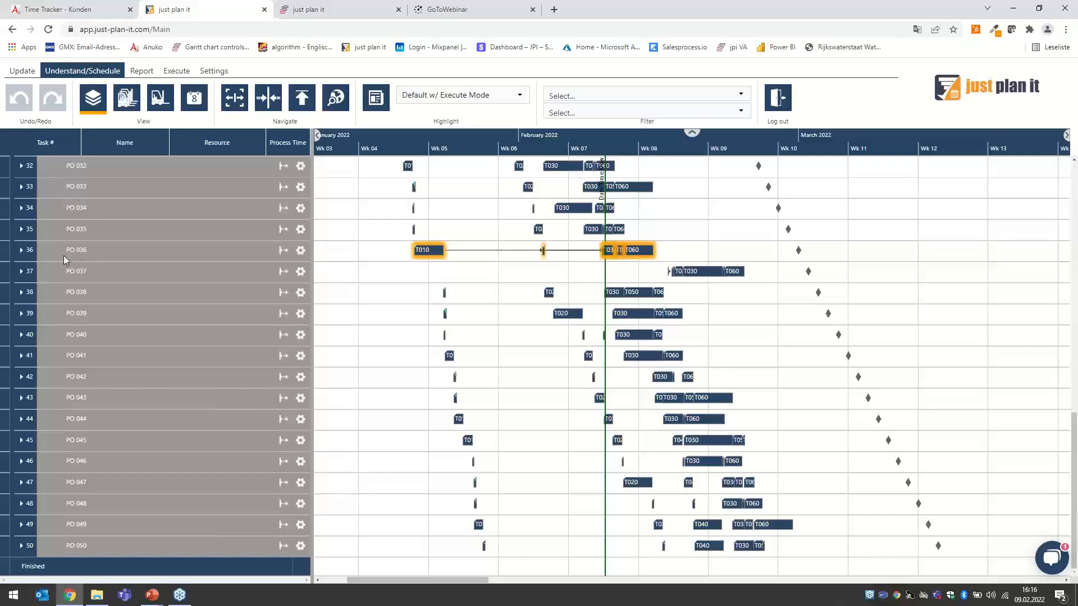
click(21, 251)
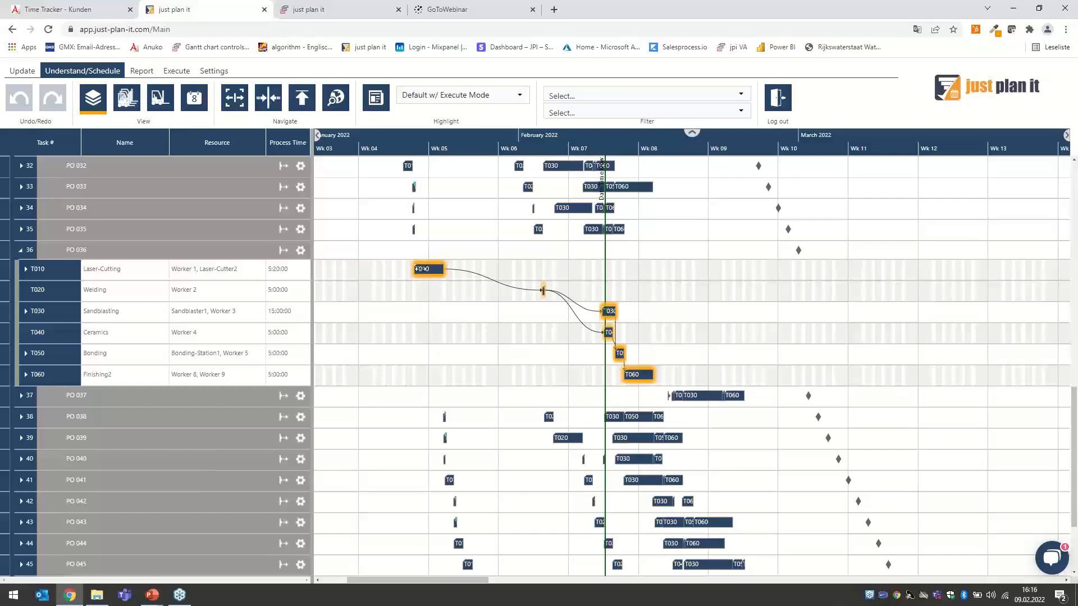
mouse_move(419, 269)
mouse_move(631, 374)
Inspect PO 036's allocation in the resource view, and return to the job view with the order collapsed
click(128, 102)
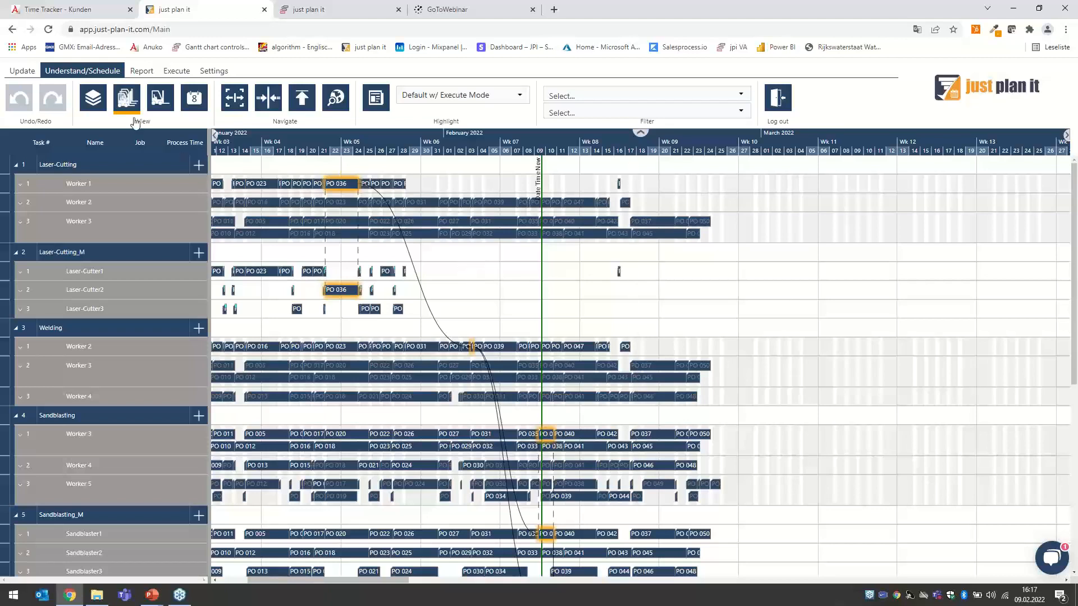
click(100, 103)
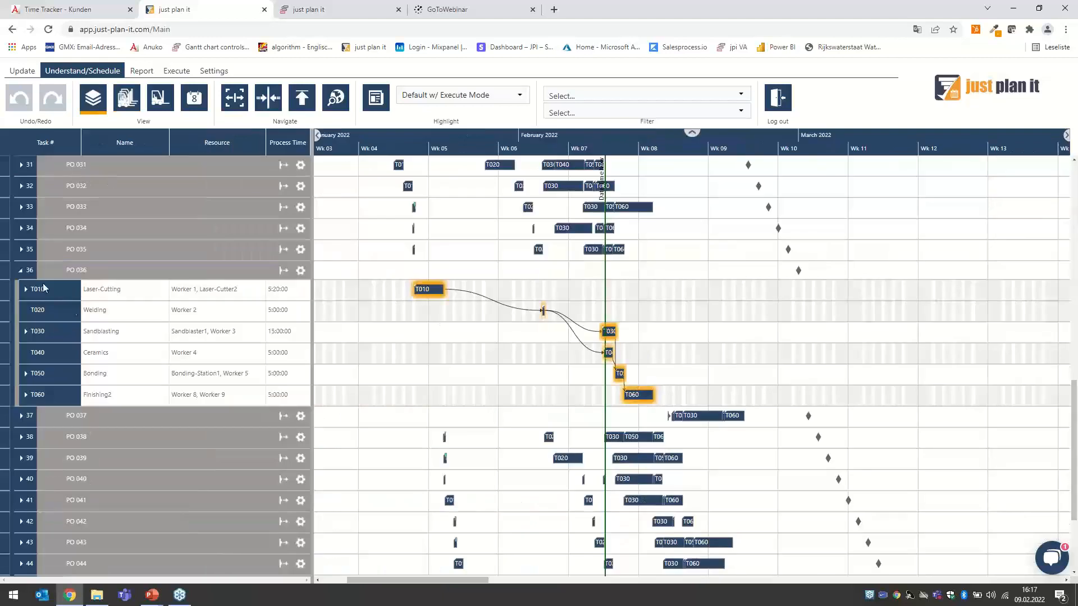
click(22, 276)
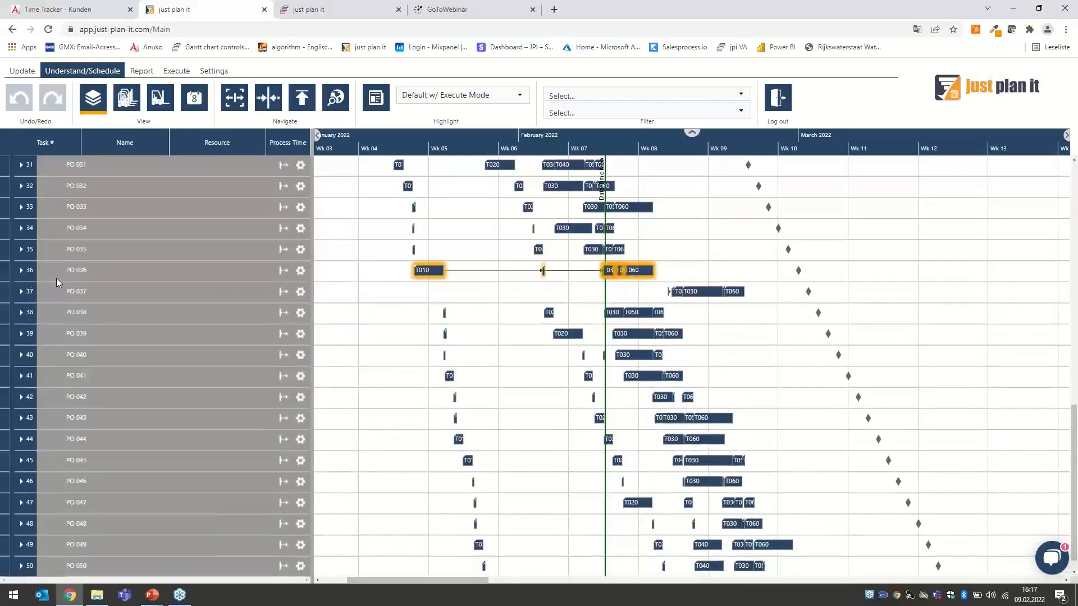
Display the schedule's key performance figures and set Auto Release Date to Yes in the general settings
click(380, 107)
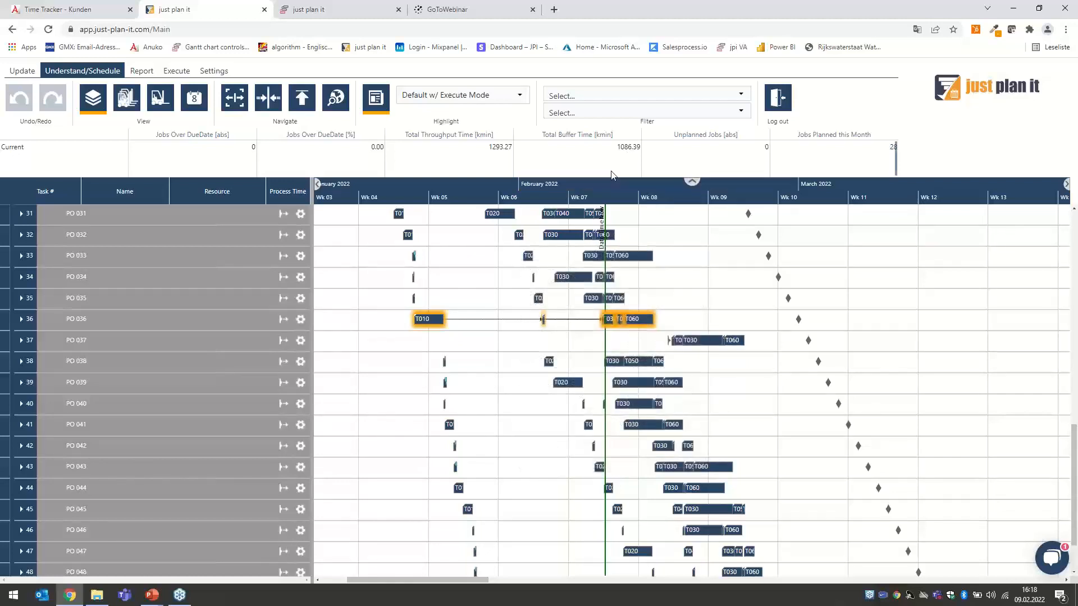
click(218, 74)
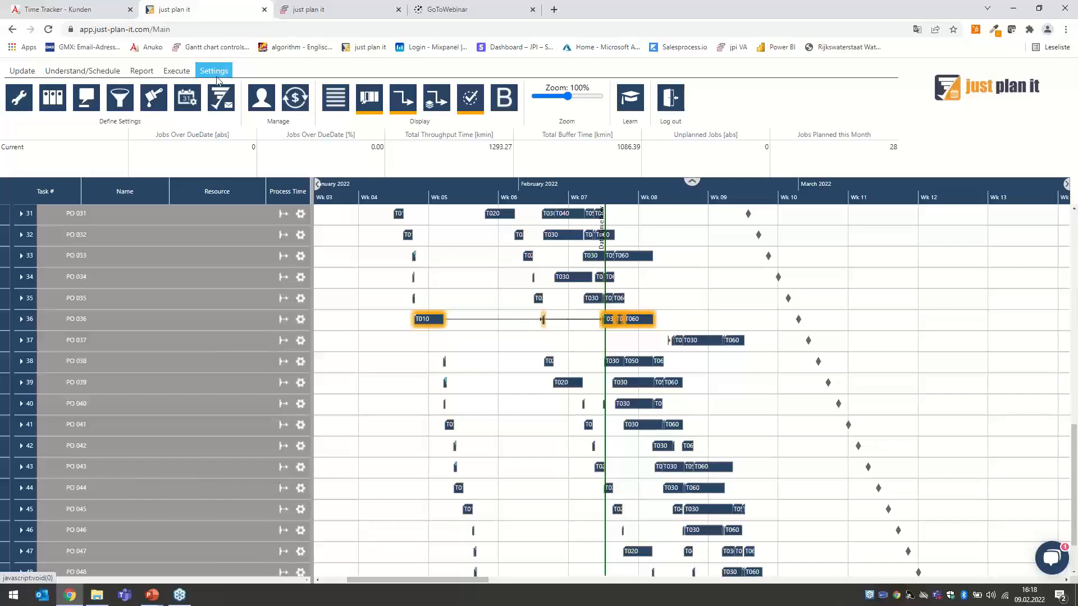
click(18, 104)
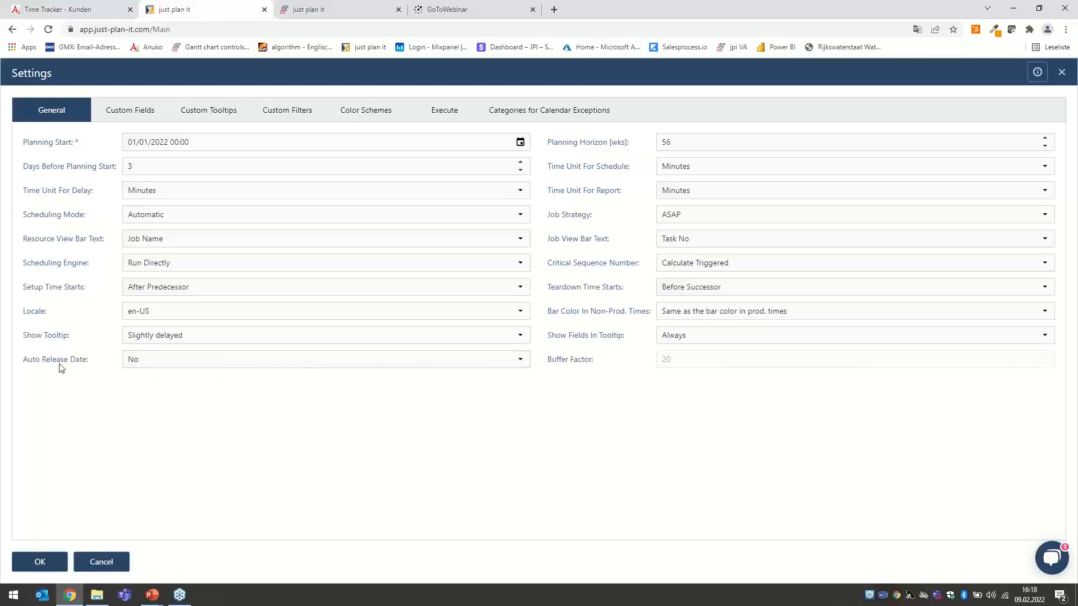
click(143, 368)
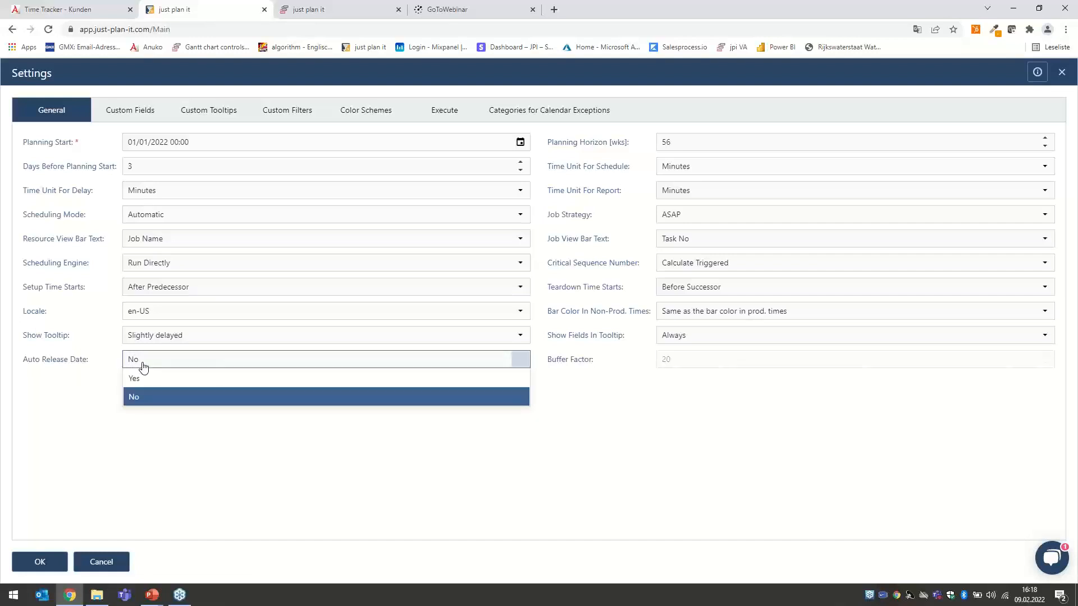
click(148, 380)
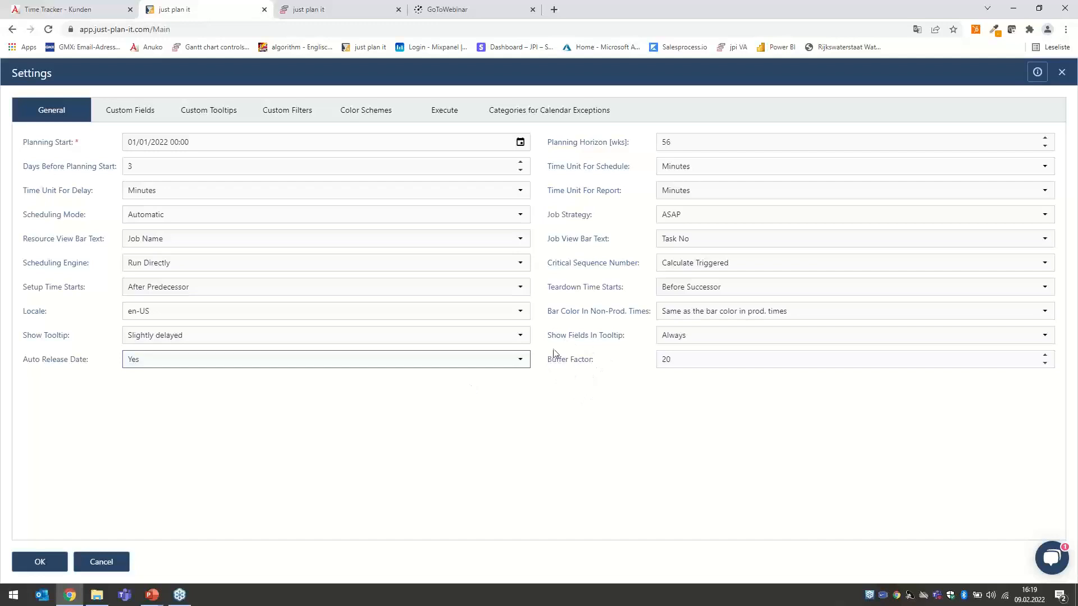
Set the Buffer Factor to 18 and apply the settings to the schedule
click(690, 361)
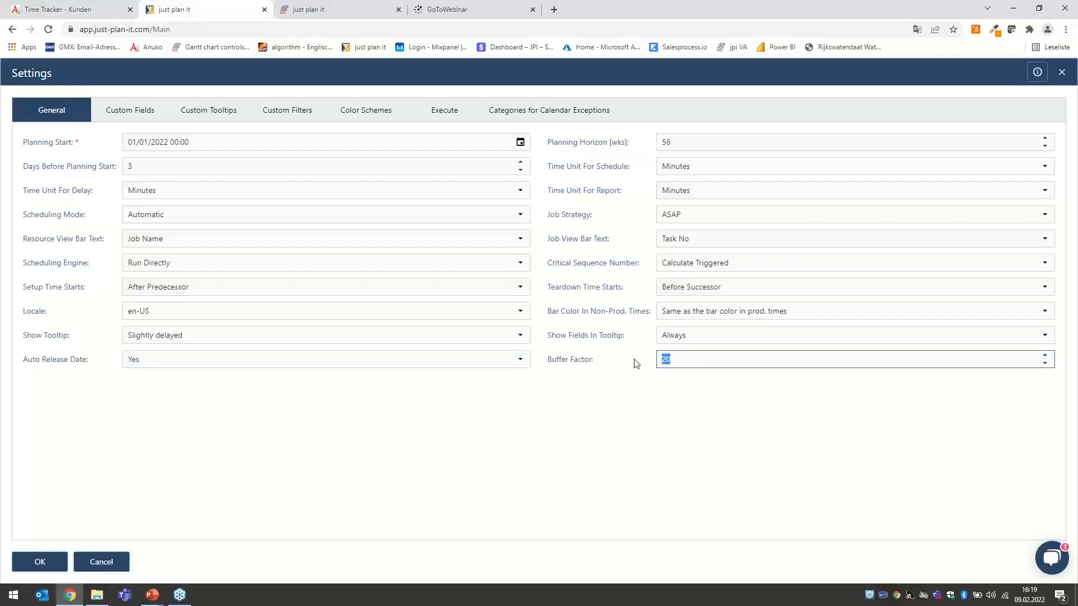
text(18)
click(593, 403)
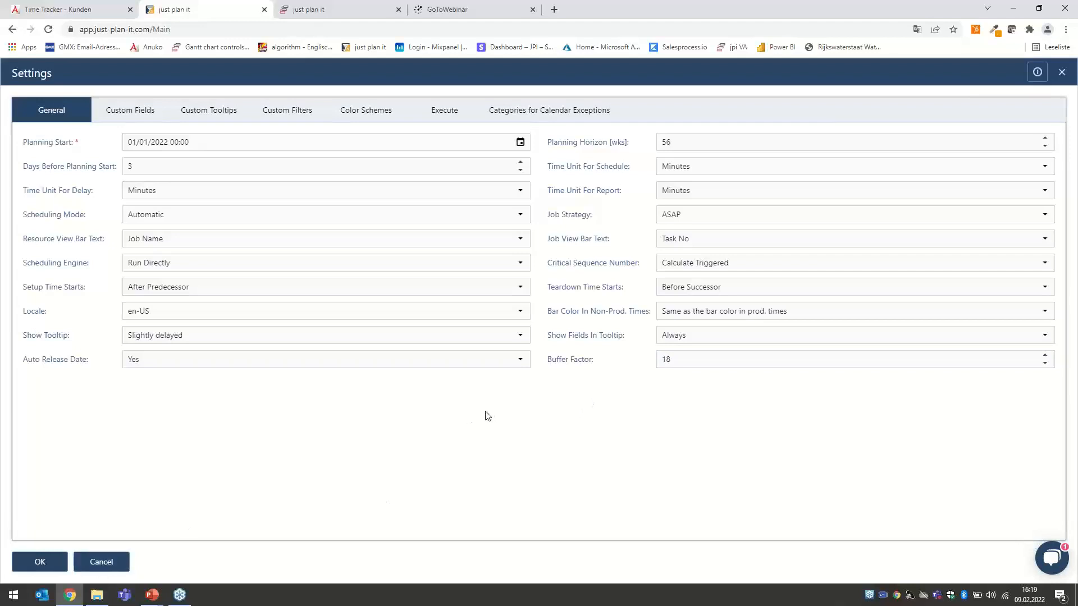
click(43, 561)
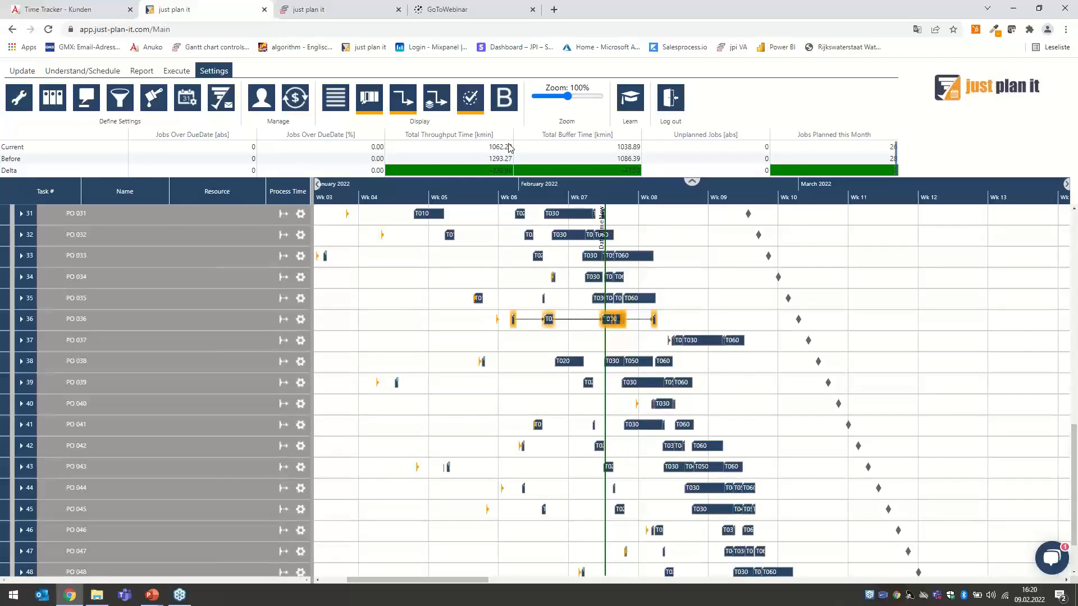
Reopen the general settings and apply a Buffer Factor of 12
click(16, 99)
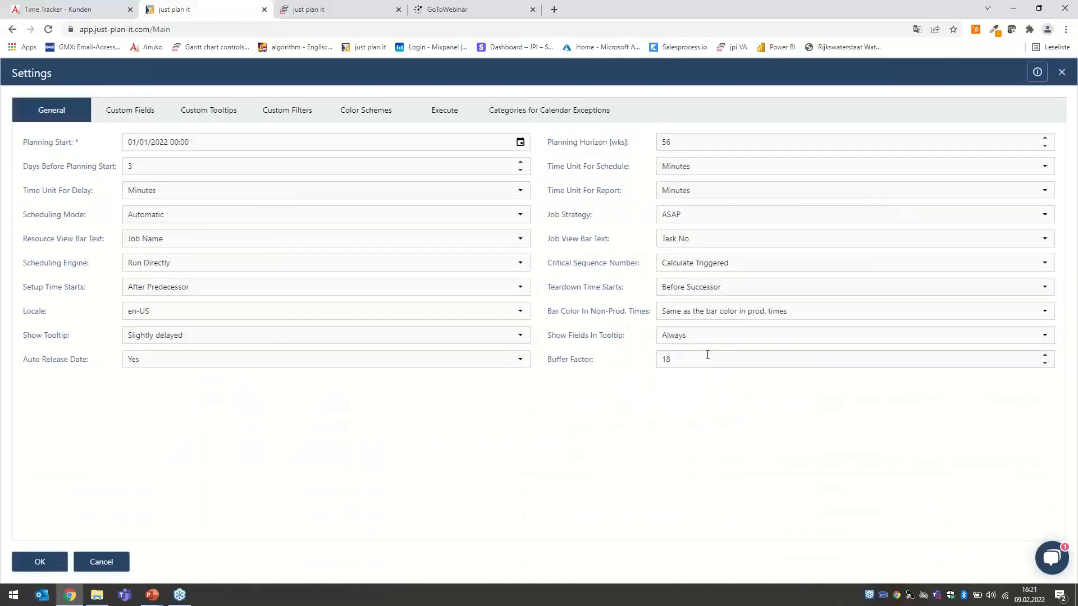
click(658, 358)
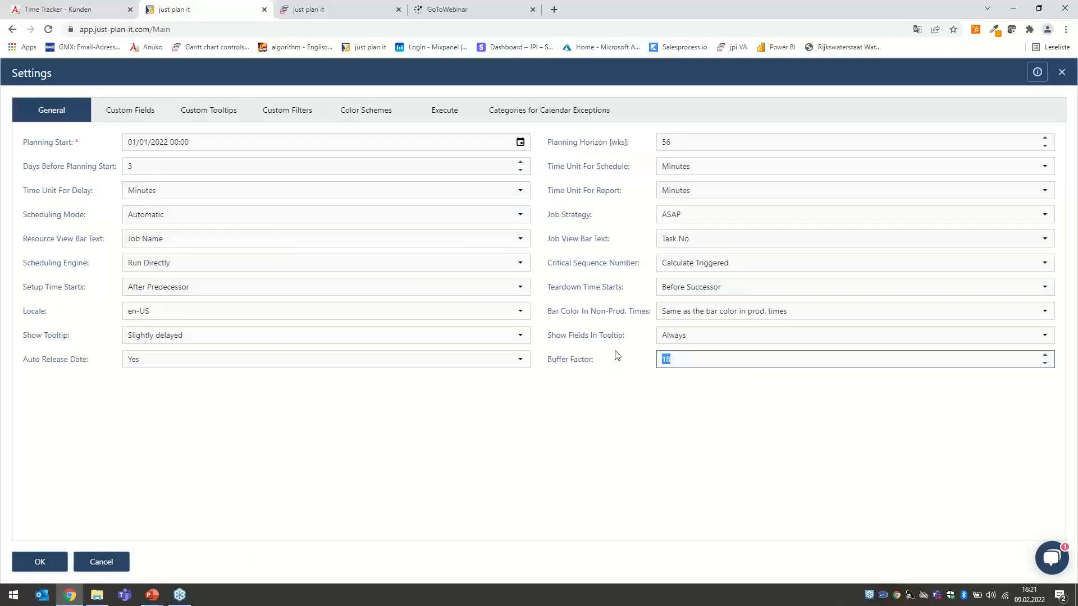
text(12)
click(548, 409)
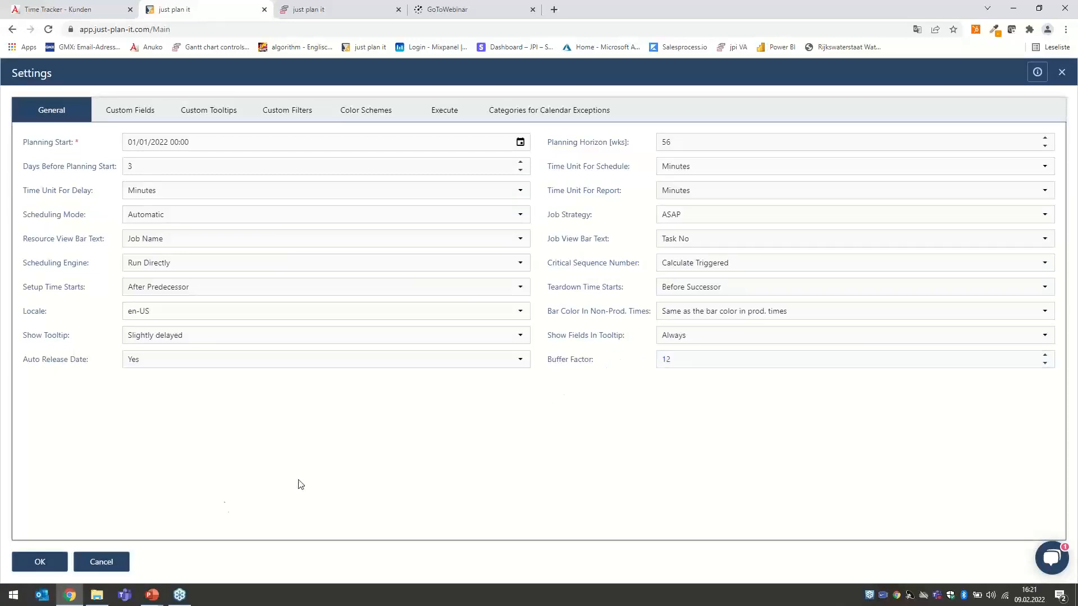
click(51, 563)
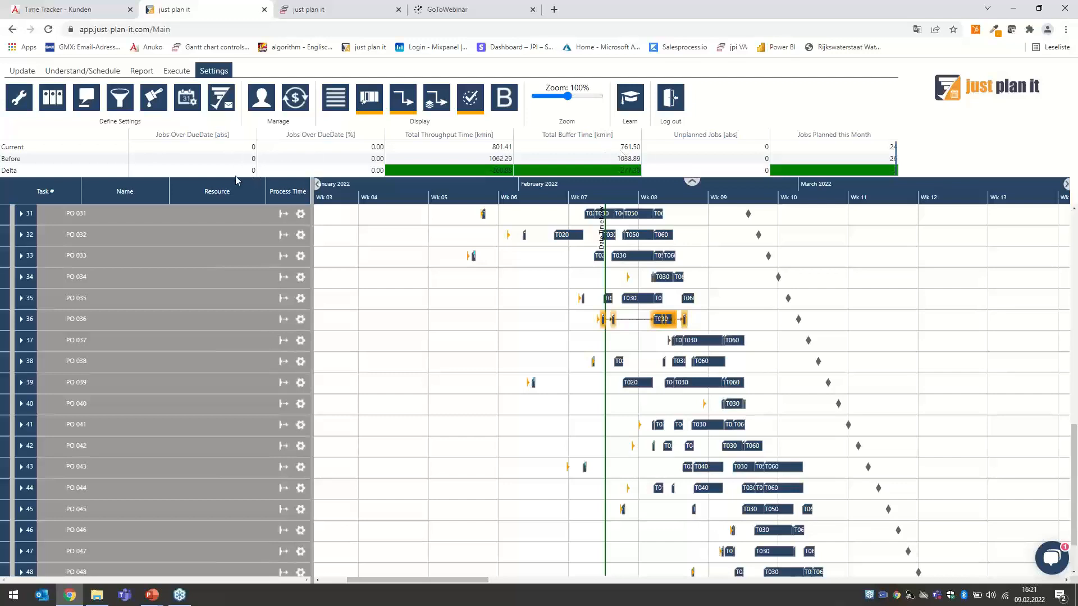
Use the schedule overview to go to the first production orders, and hide the overview to review them
click(100, 73)
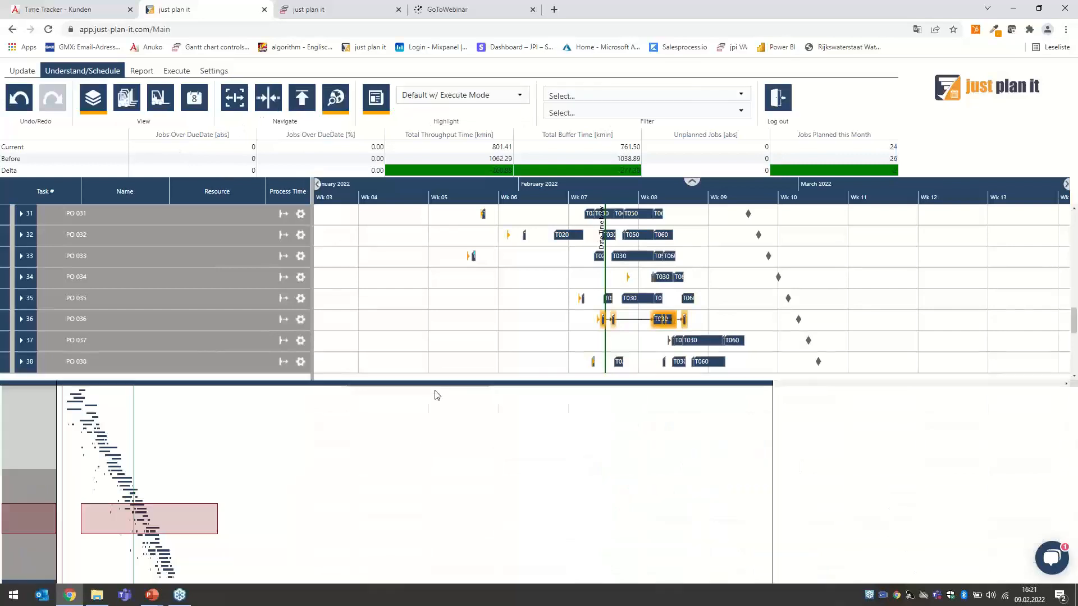
drag(180, 519, 90, 438)
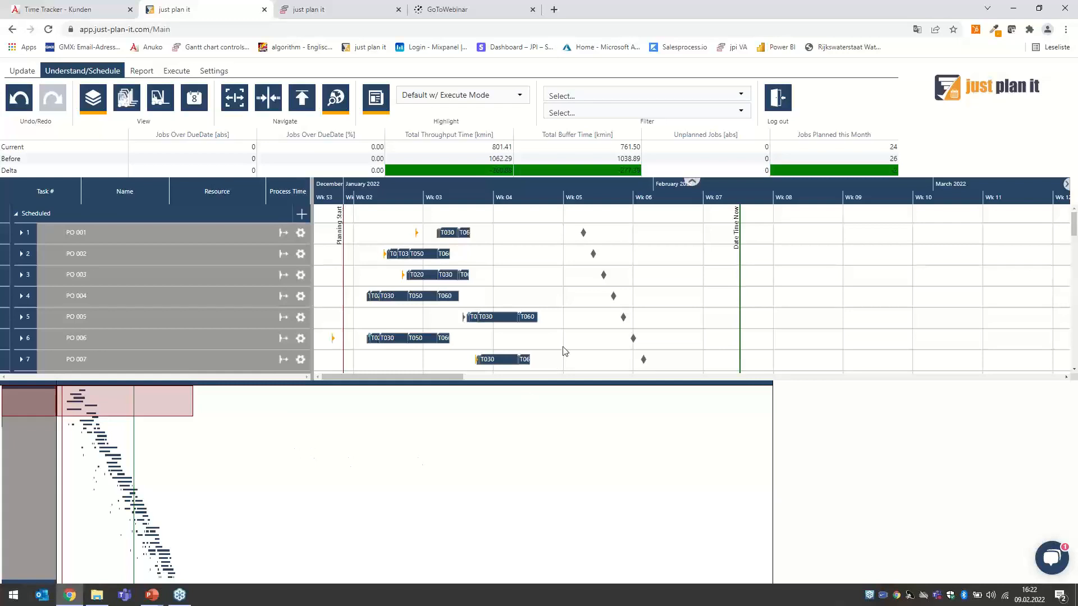
key(w)
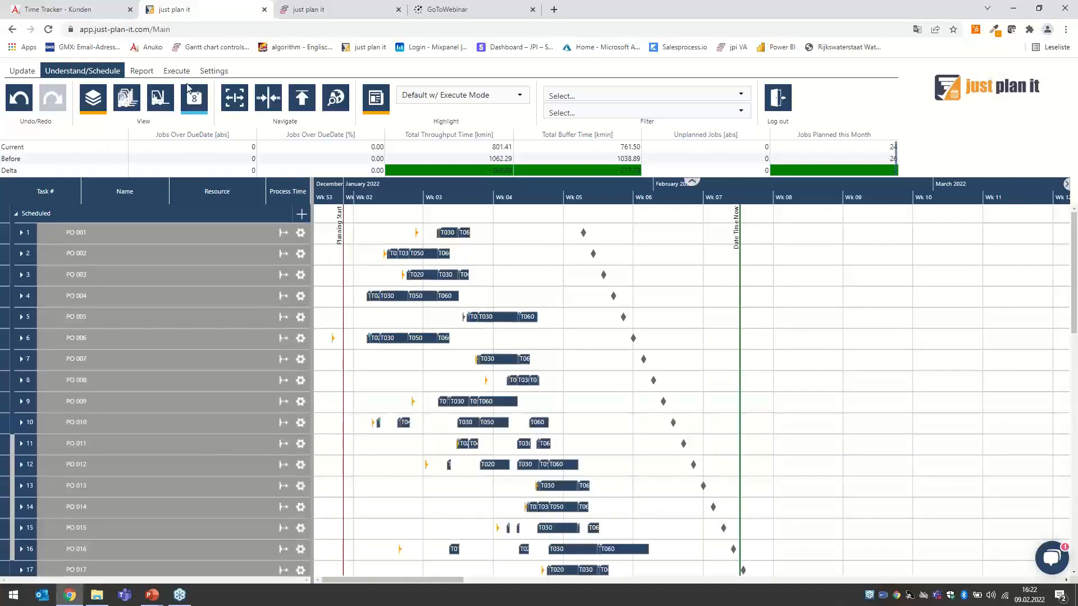
Apply a Buffer Factor of 10 in the general settings
click(214, 71)
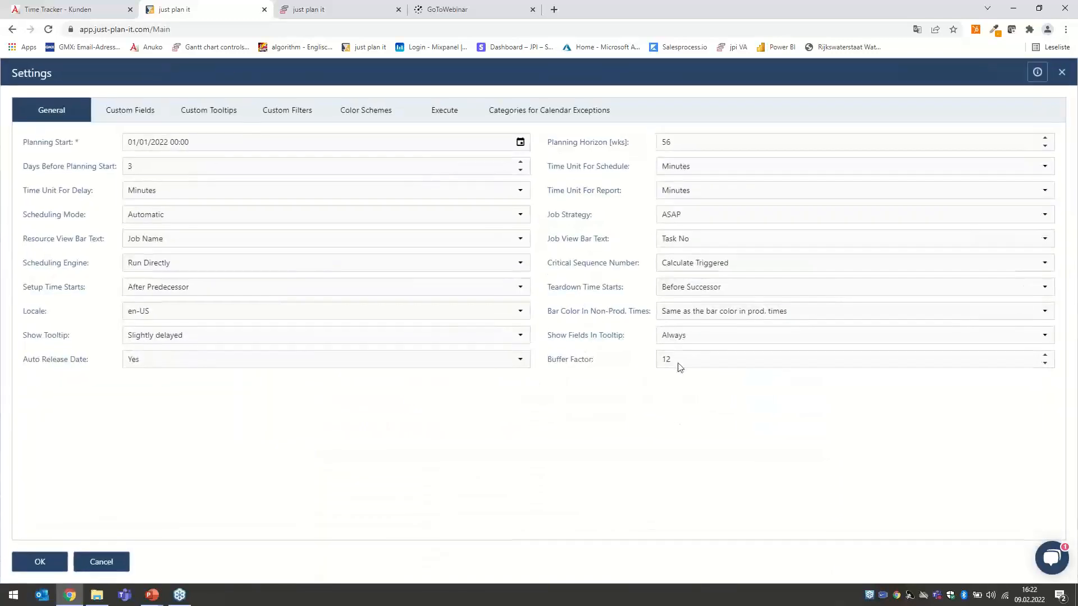
click(689, 360)
text(10)
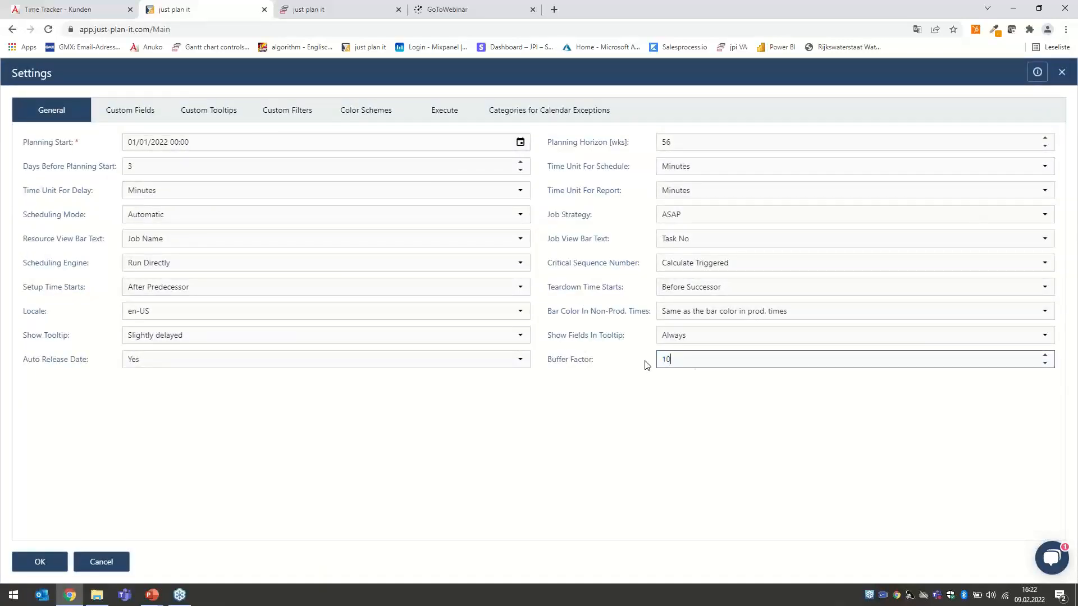
click(611, 401)
click(39, 562)
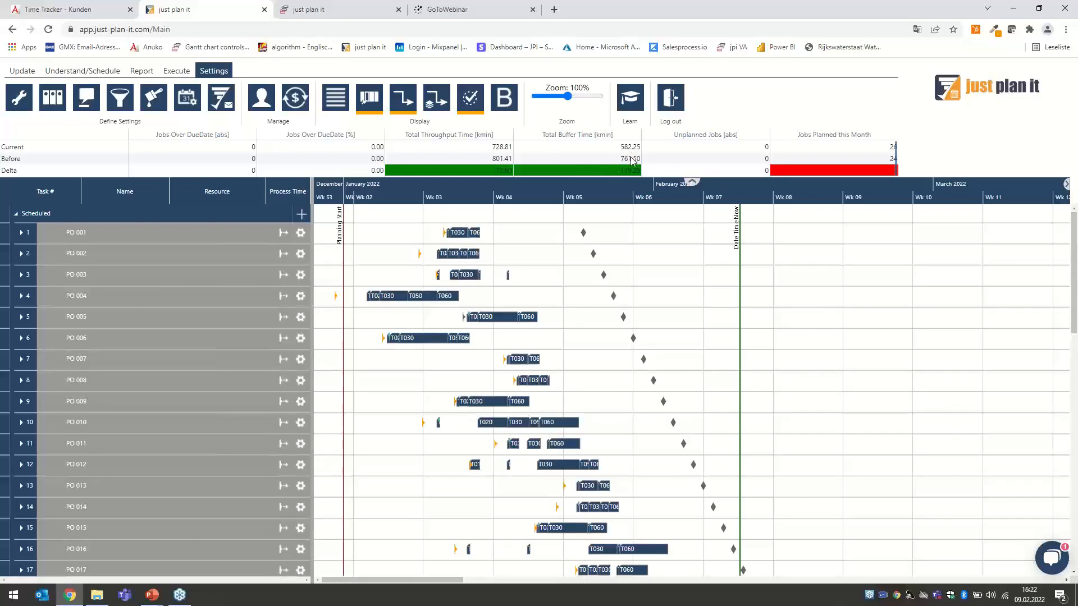
Examine the rescheduled production orders with their release dates and due dates in the Gantt chart
scroll(680, 388, down, 2)
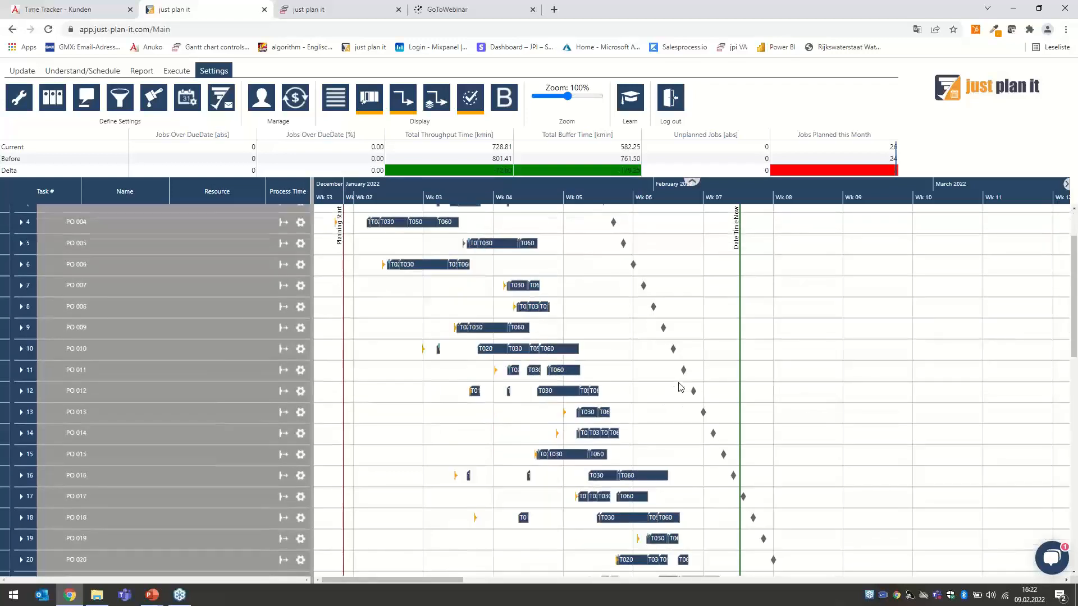
scroll(681, 386, up, 4)
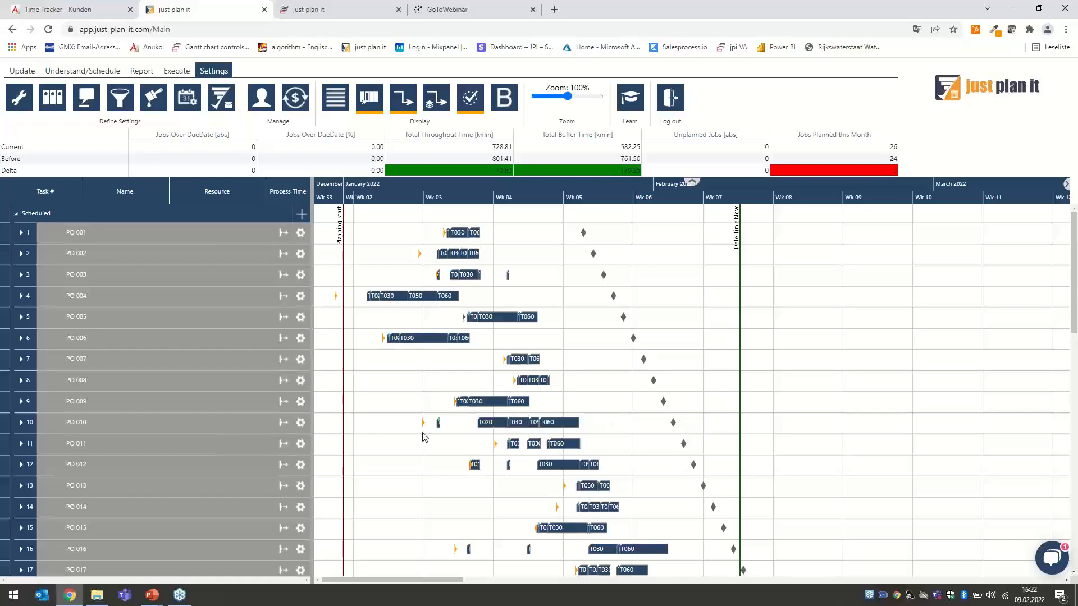
scroll(670, 443, down, 5)
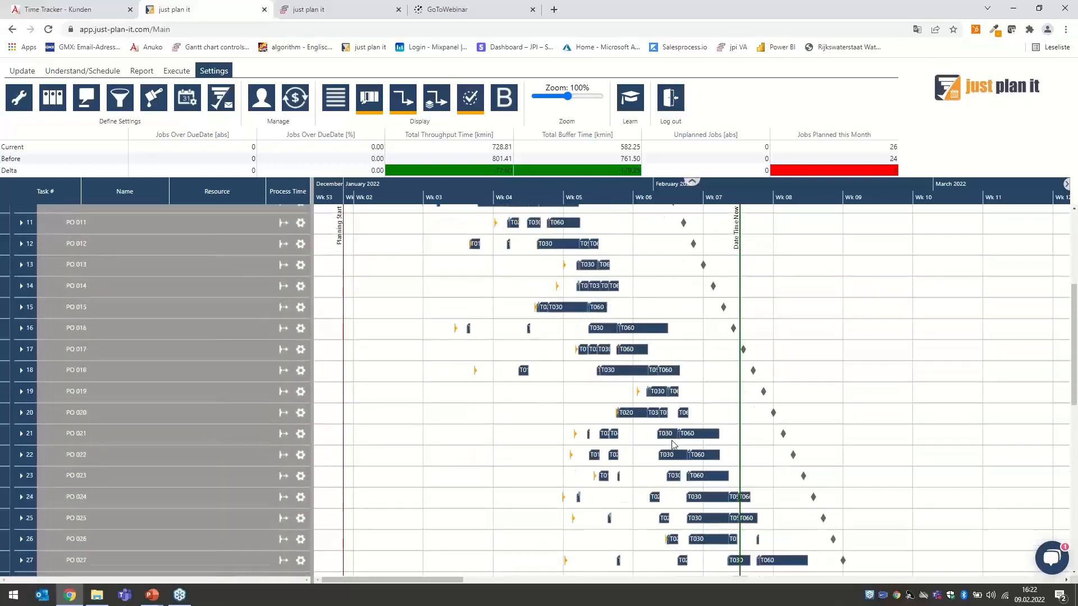
scroll(673, 444, up, 5)
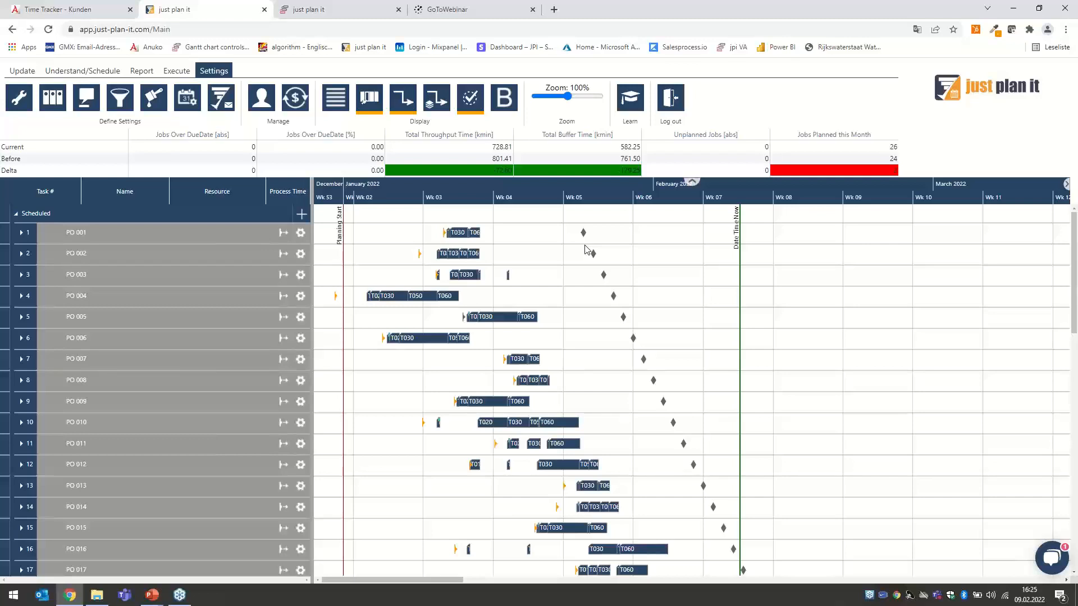
Switch to the PowerPoint slide show with the Sprint 01-2022 slide on auto-release dates
key(alt+Tab)
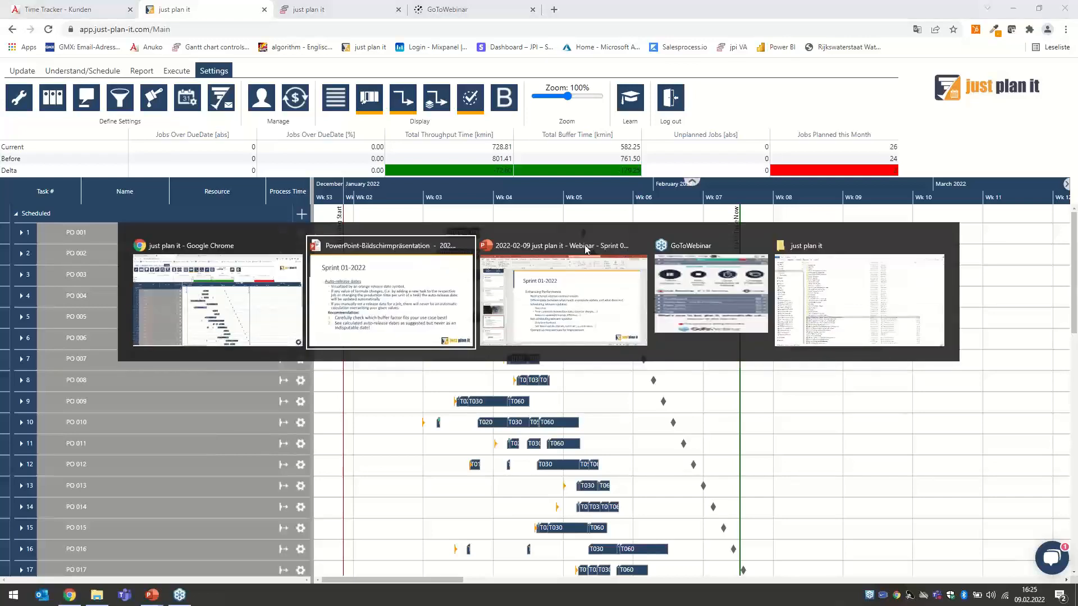
click(408, 279)
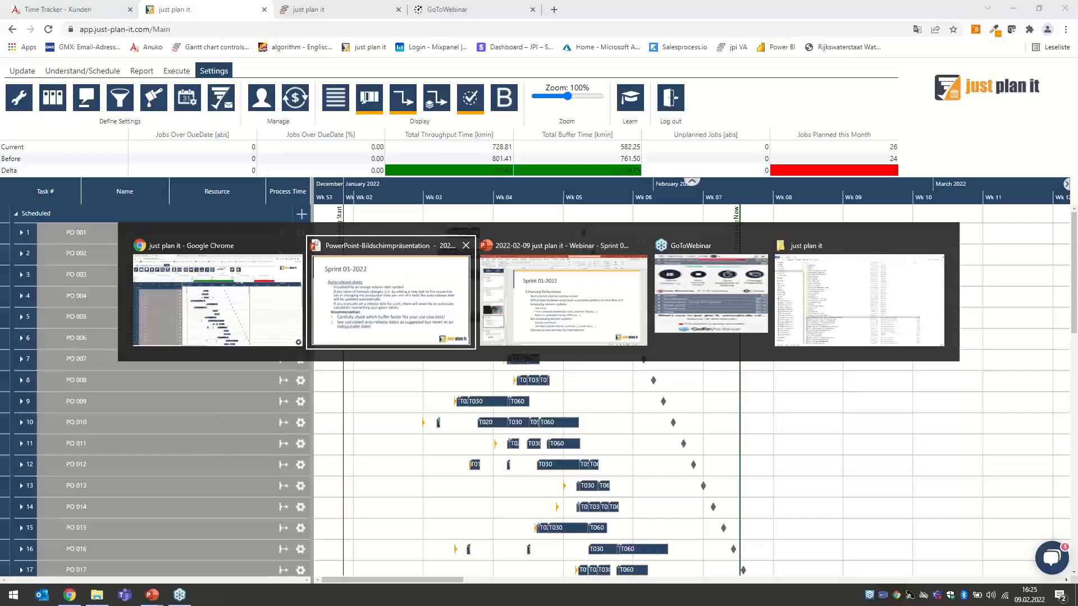